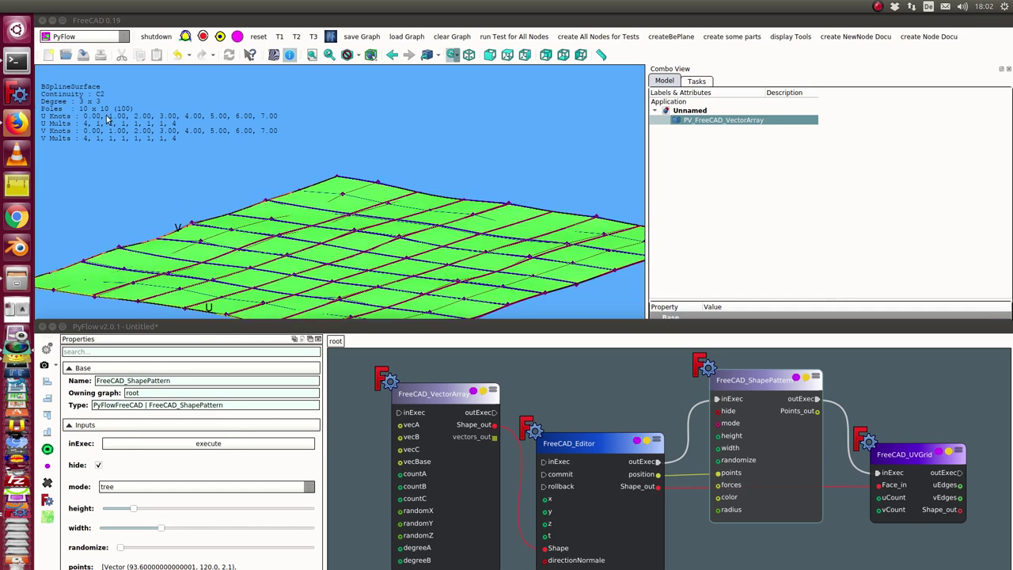
Step: Open the PyFlow node editor and place it below the 3D view showing the green B-spline surface
click(289, 56)
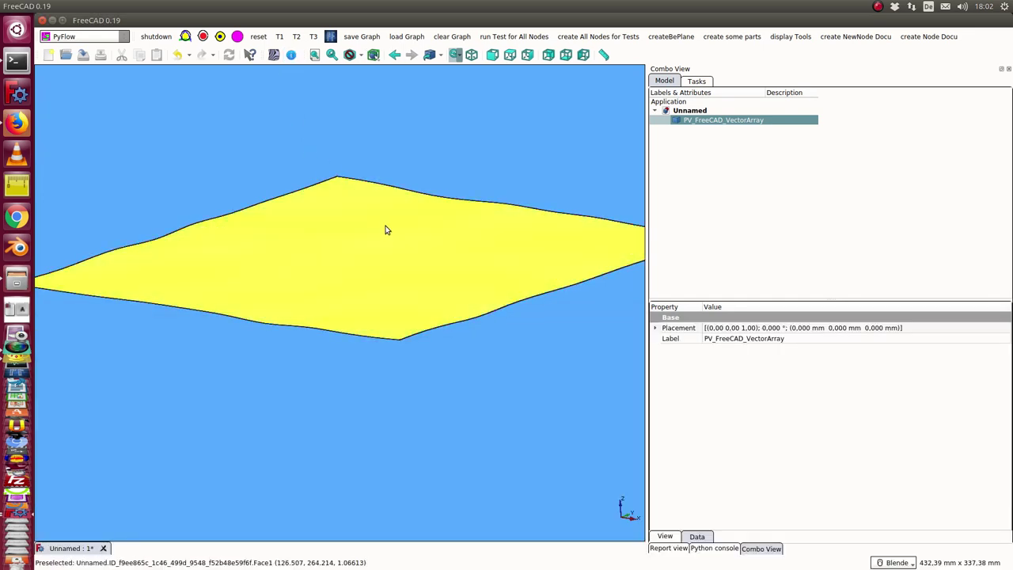
key(alt+Tab)
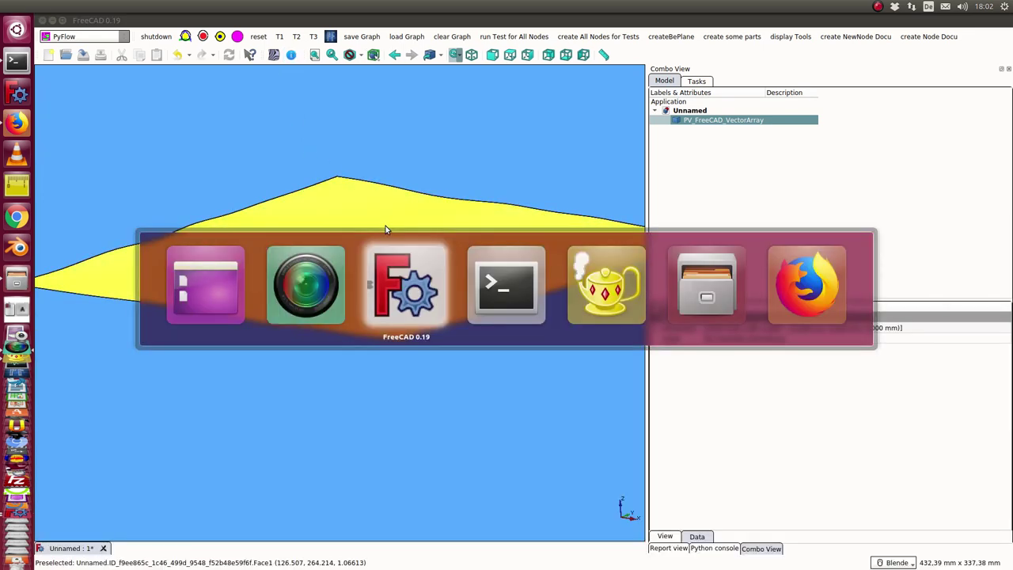
click(330, 37)
drag(482, 75, 475, 334)
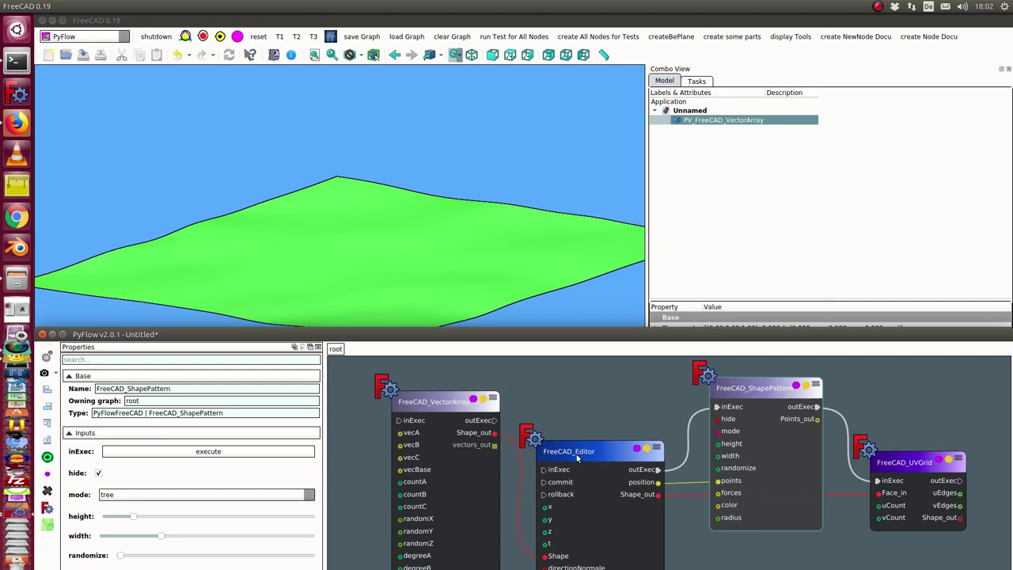
Step: Move and select the FreeCAD_Editor node, turn on its preview, and reopen the PyFlow editor
drag(580, 459, 604, 418)
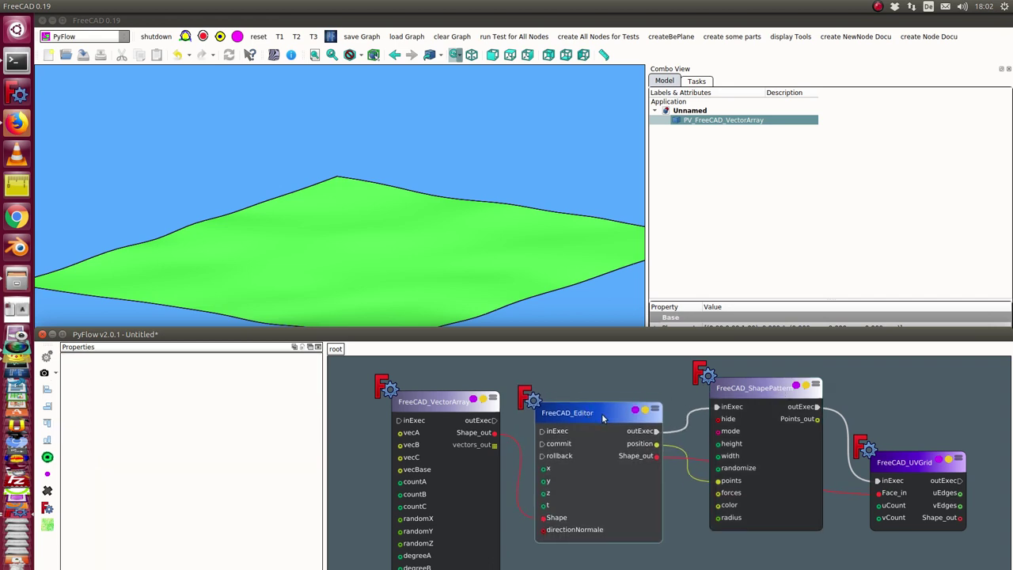
click(602, 414)
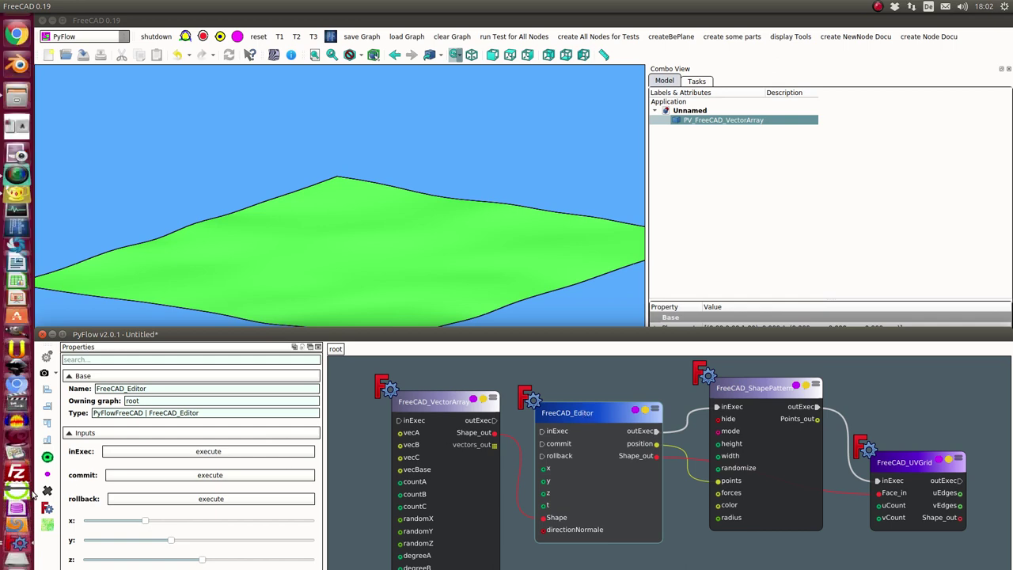
click(47, 458)
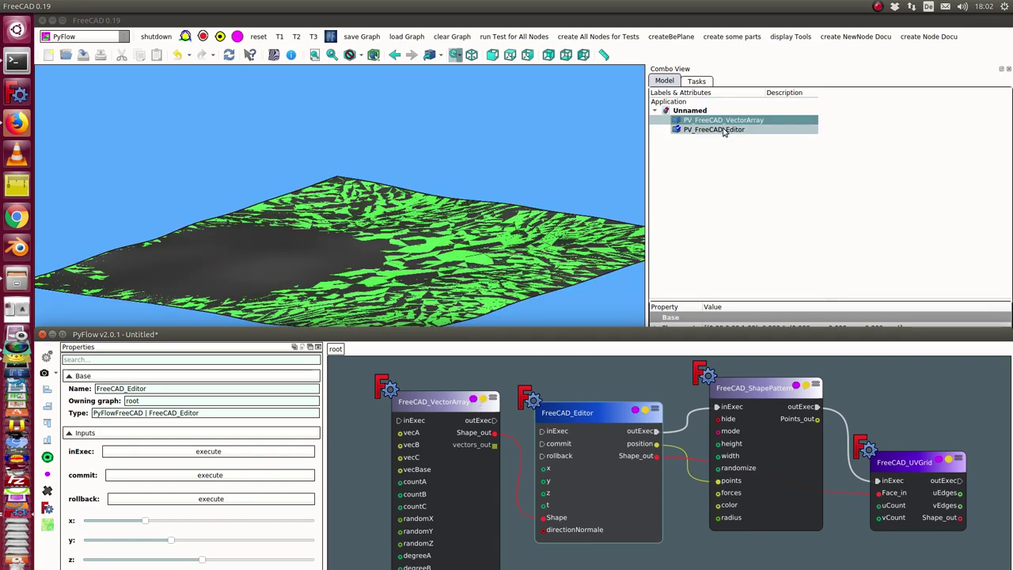
click(716, 120)
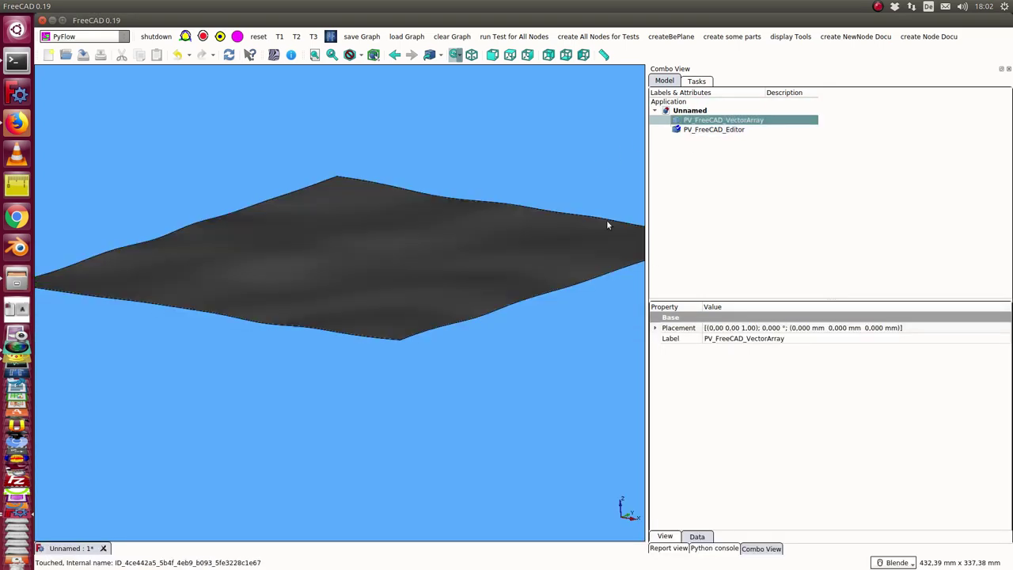
click(331, 36)
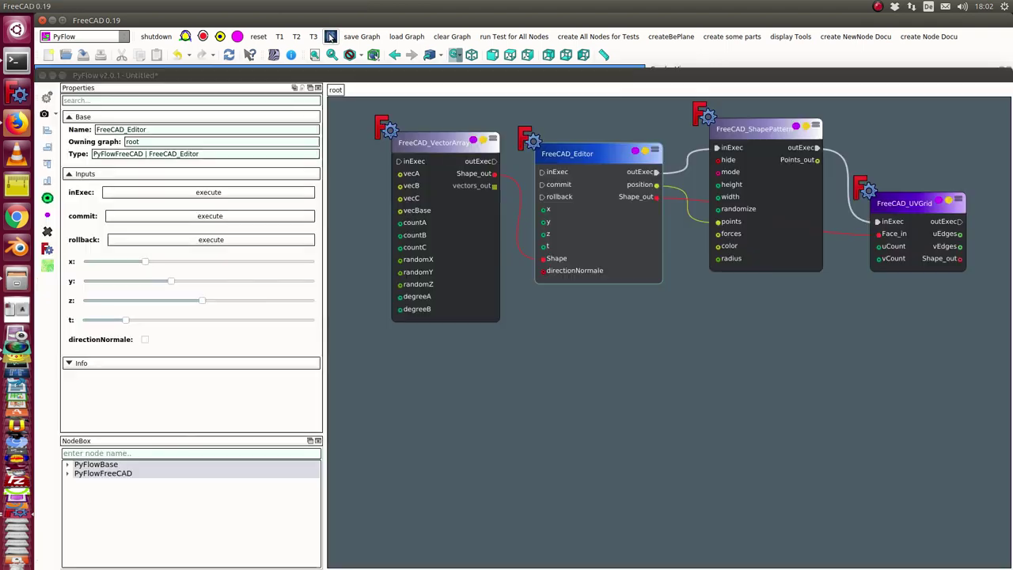
Step: Turn off the Editor preview, preview FreeCAD_UVGrid, then re-enable the FreeCAD_Editor preview
drag(383, 70, 441, 374)
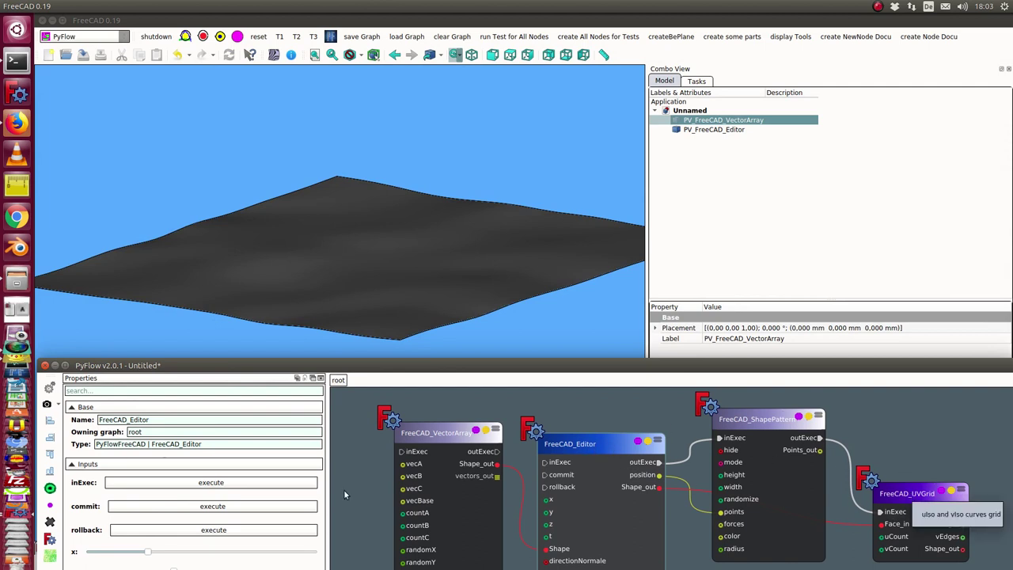
click(50, 489)
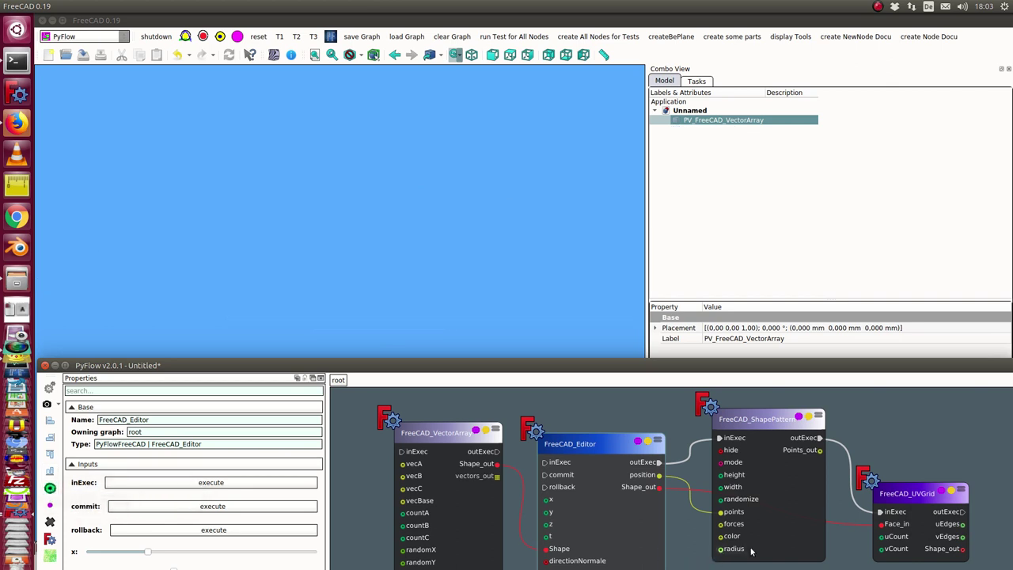
click(911, 495)
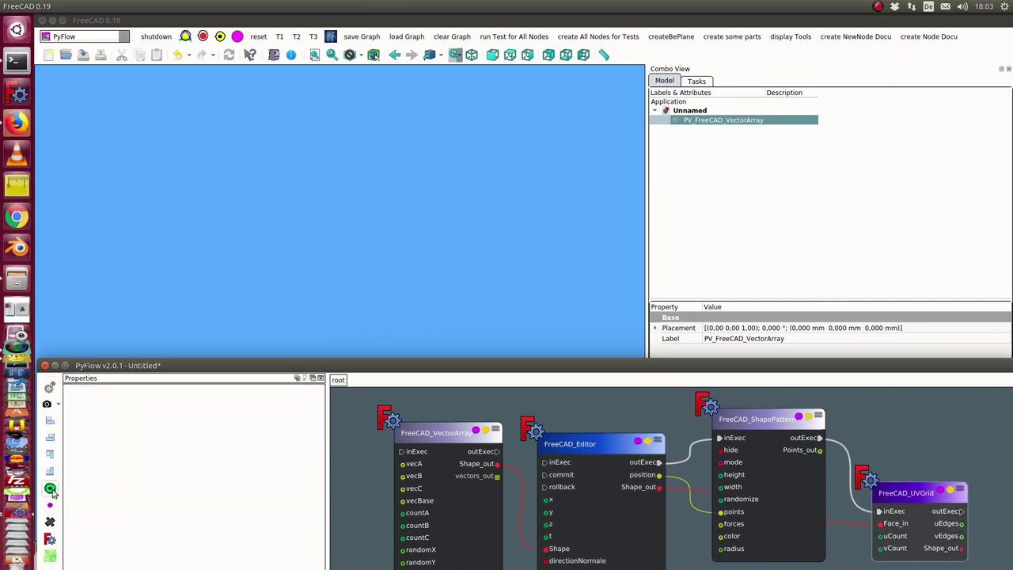
click(50, 489)
click(601, 449)
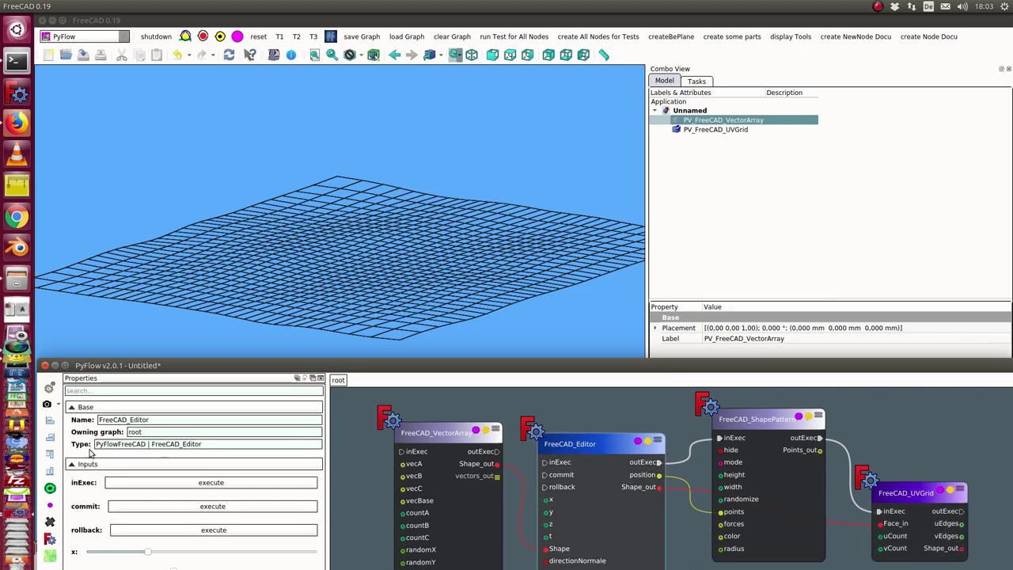
click(49, 489)
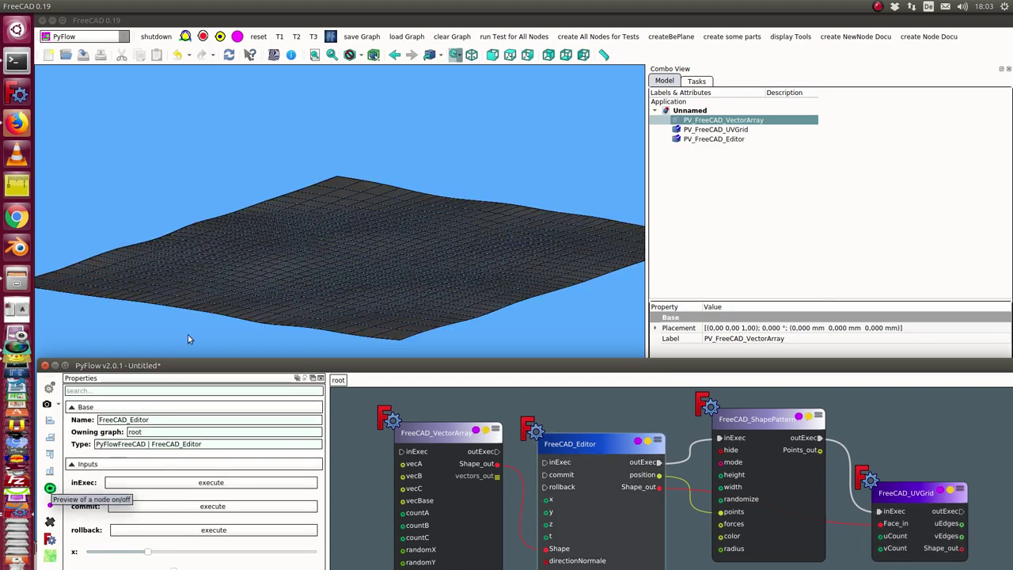
Step: Select the FreeCAD_ShapePattern node and uncheck its hide option
click(190, 333)
key(alt+Tab)
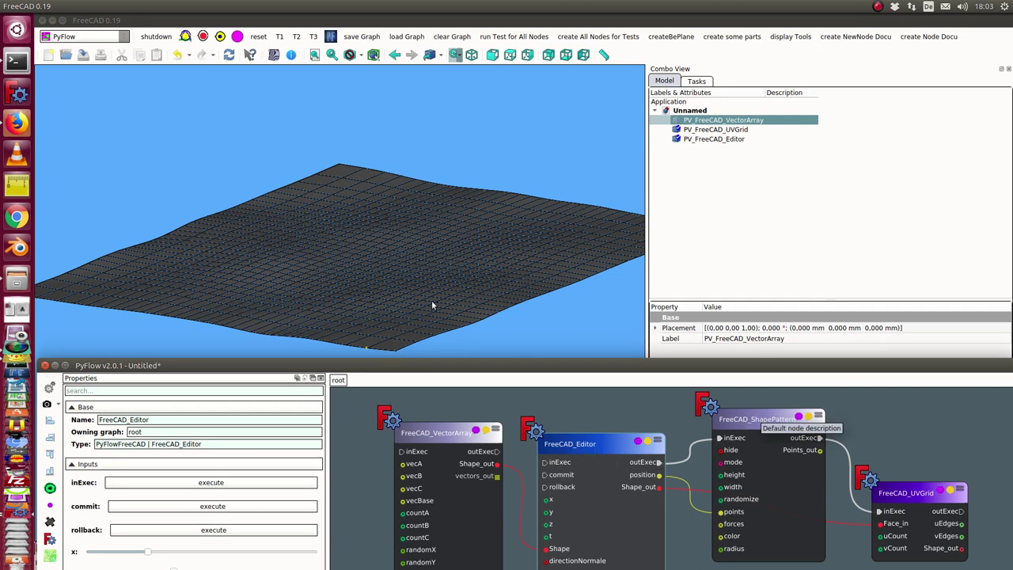
click(756, 419)
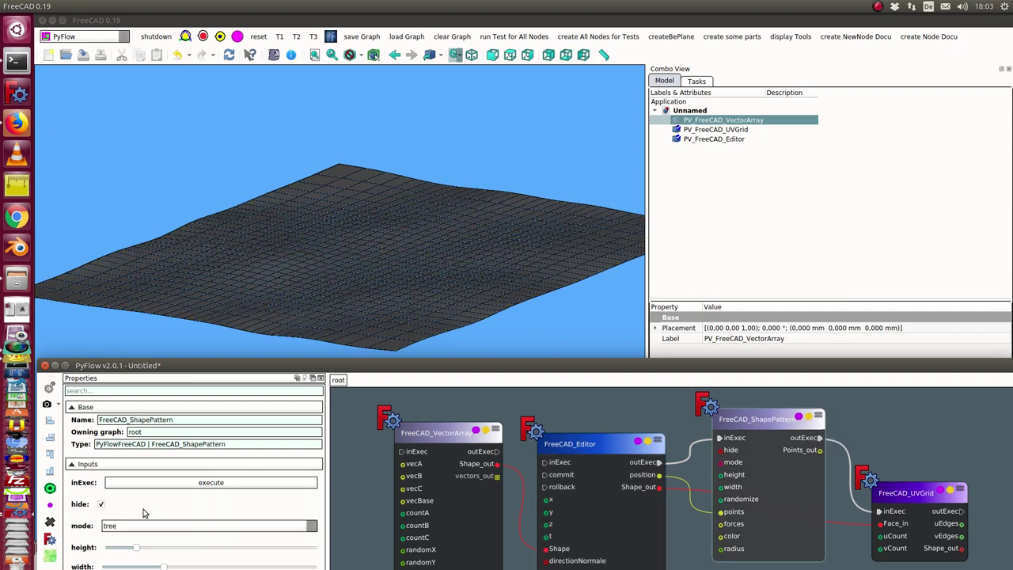
click(102, 505)
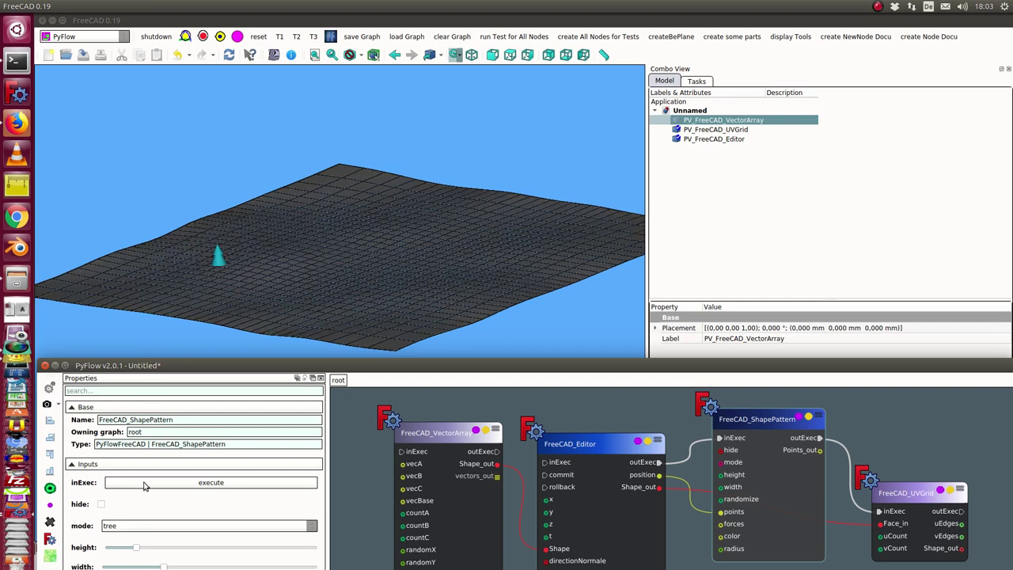
Step: Switch the ShapePattern mode to line, then back to tree
click(144, 532)
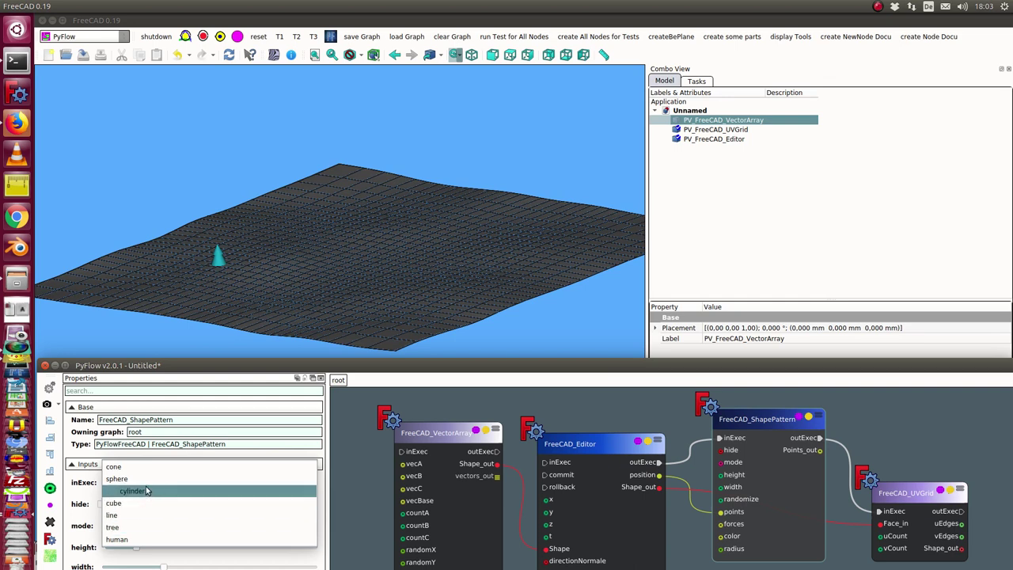
click(153, 516)
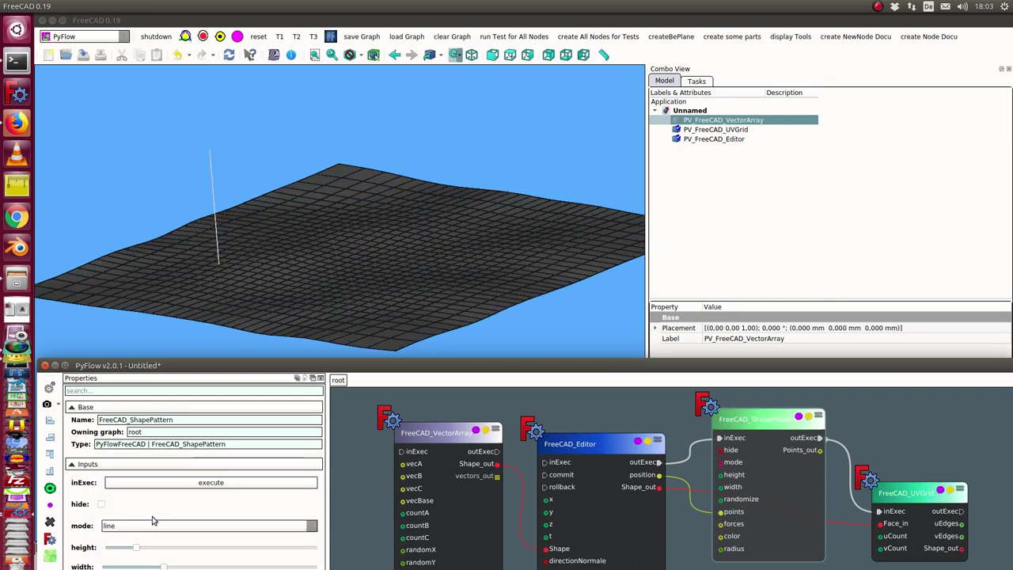
click(154, 526)
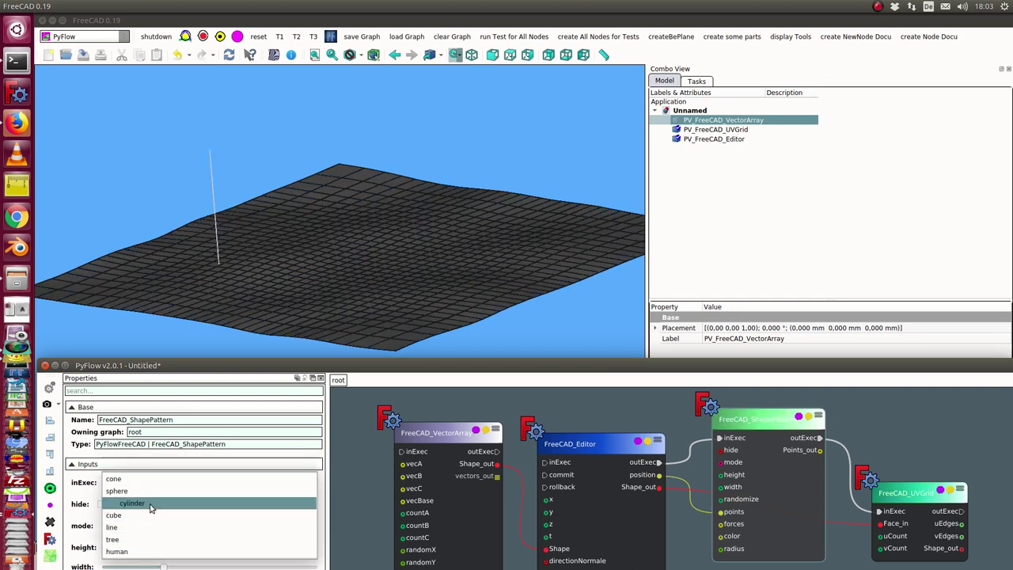
click(157, 539)
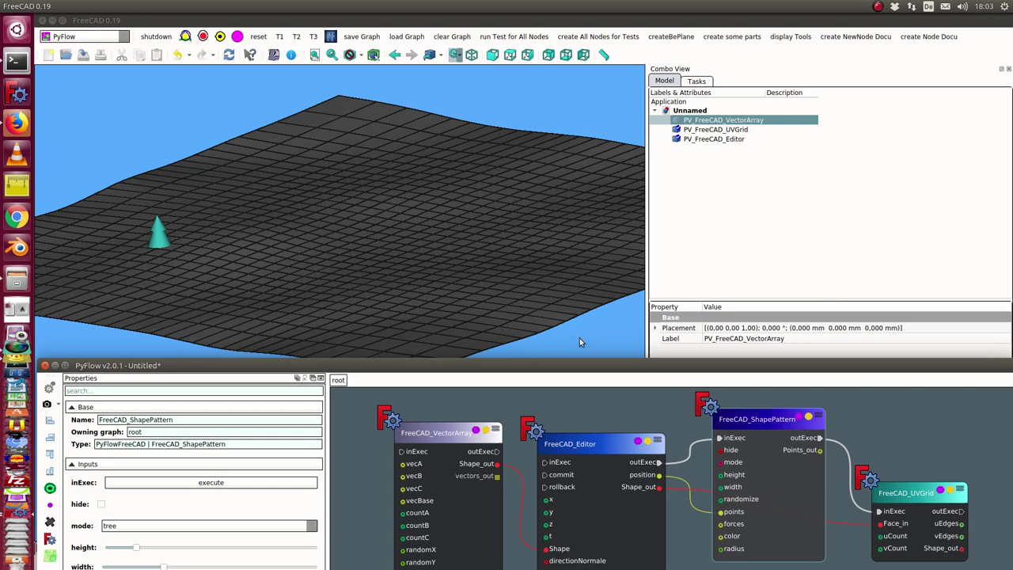
Step: Select FreeCAD_Editor and drag its x and z sliders right to raise a hill under the cone
drag(565, 369, 980, 55)
click(601, 422)
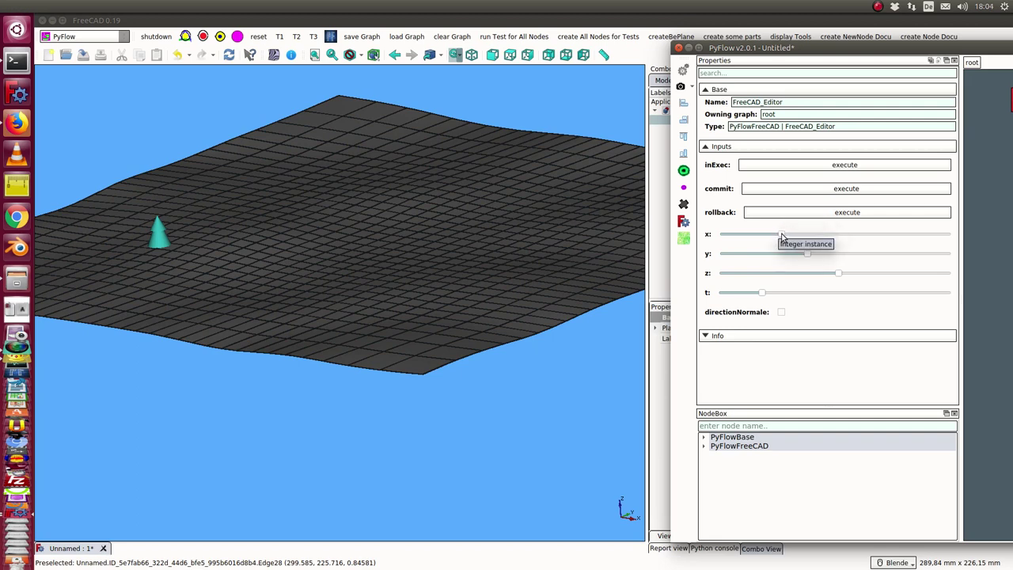
drag(782, 235, 840, 265)
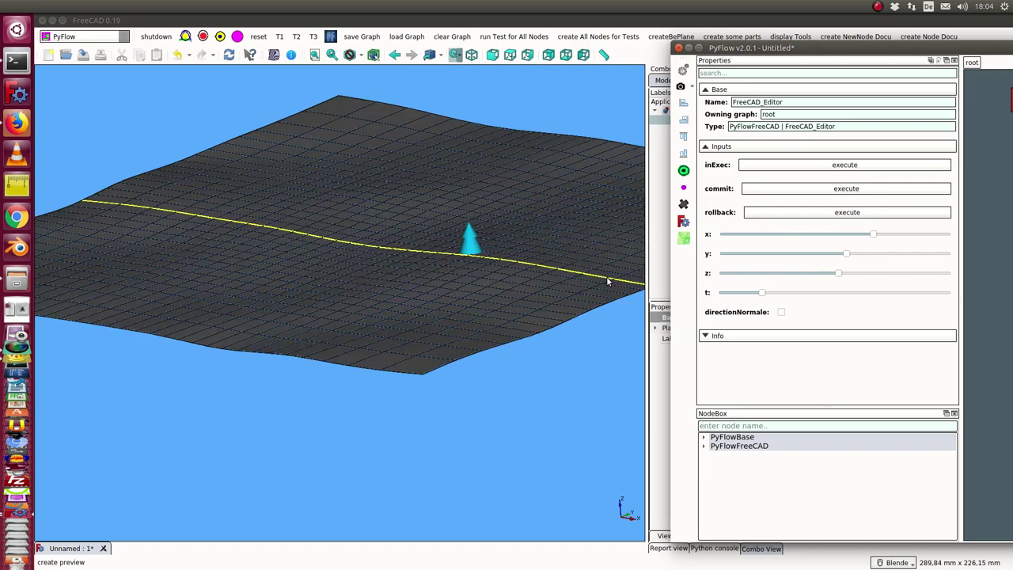
drag(840, 277, 895, 277)
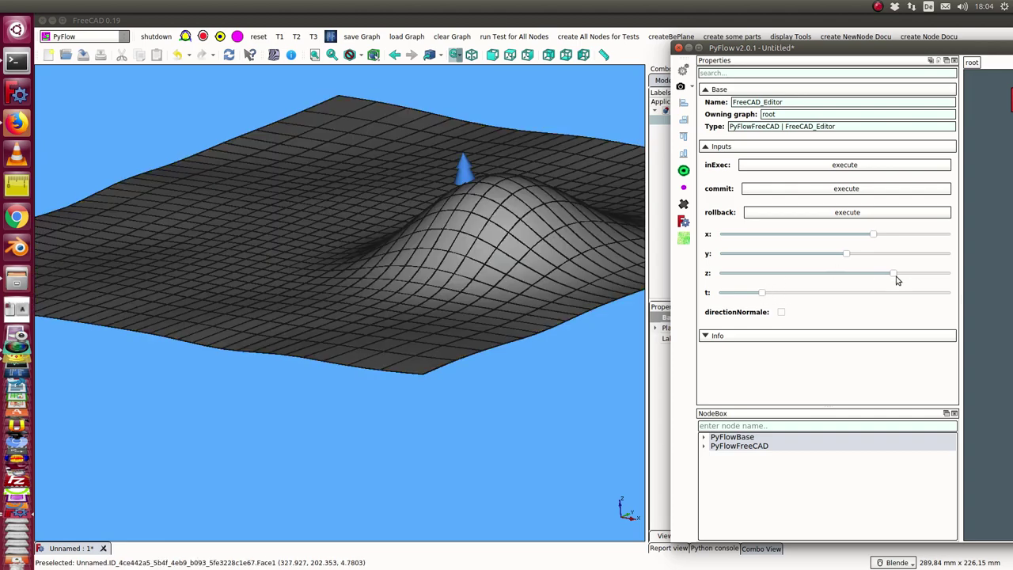
Step: Lower the z slider into a dip and commit, then shift x and commit the deformation again
drag(894, 276, 802, 277)
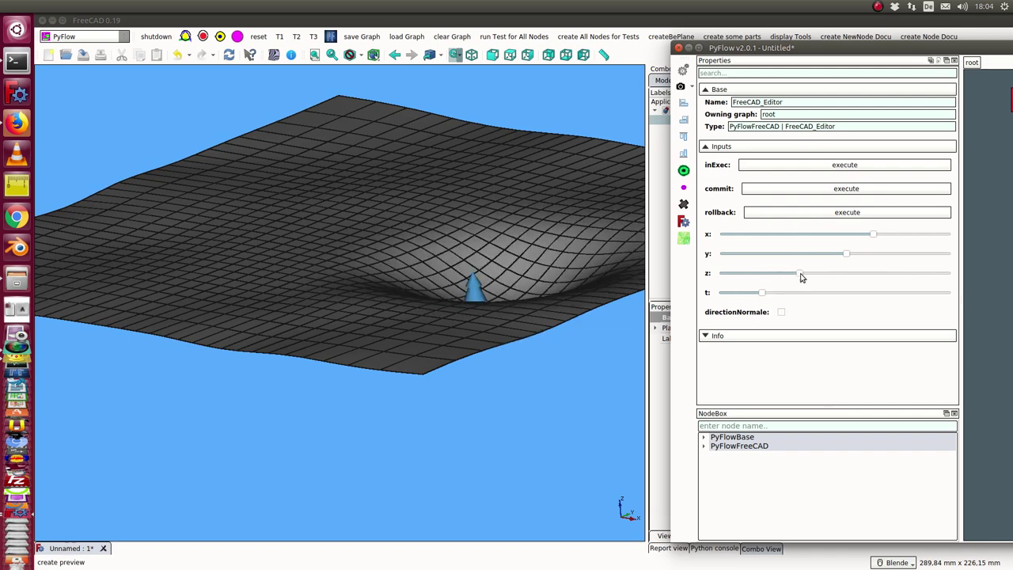
click(777, 191)
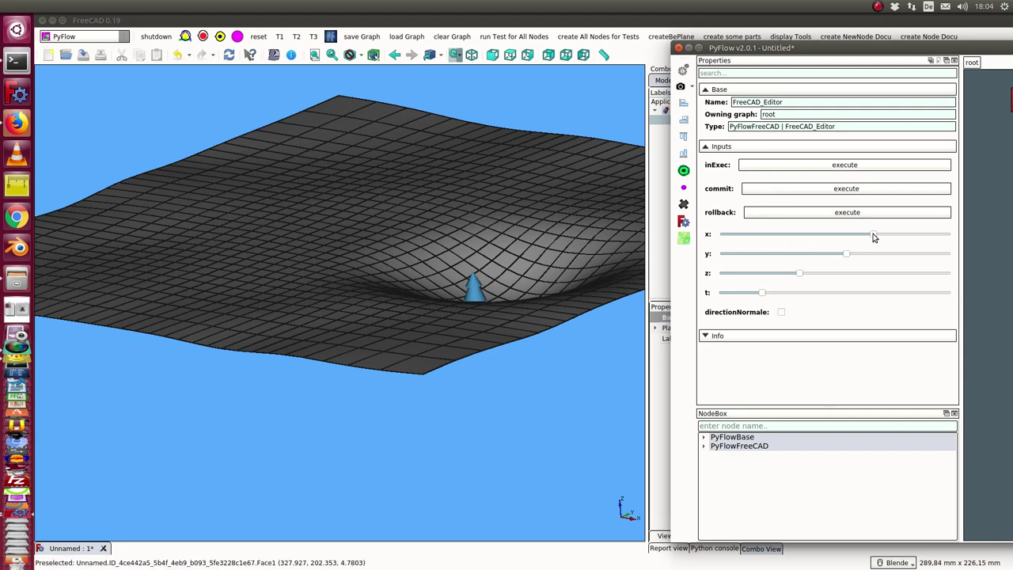
drag(874, 237, 883, 271)
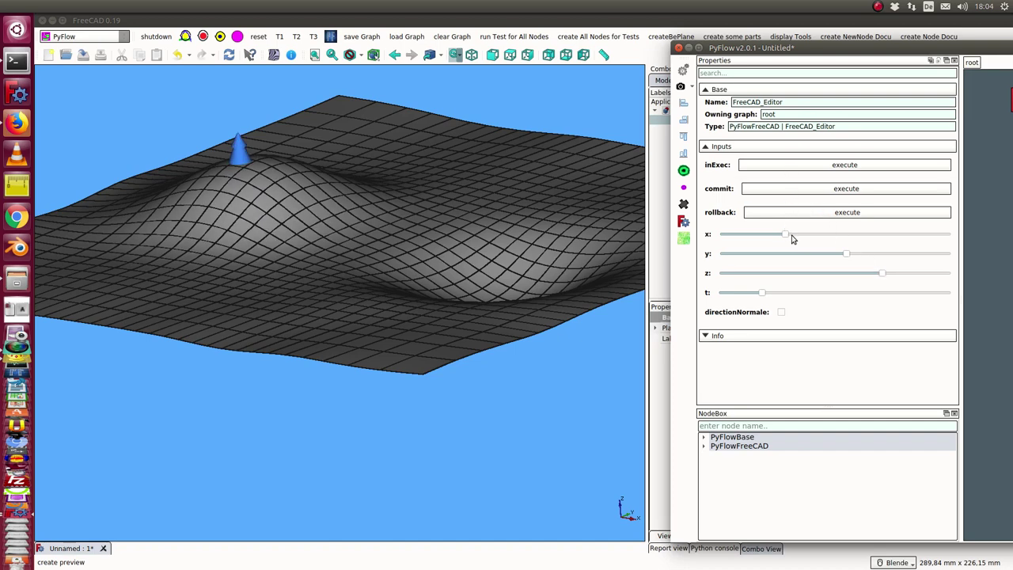
drag(789, 235, 808, 284)
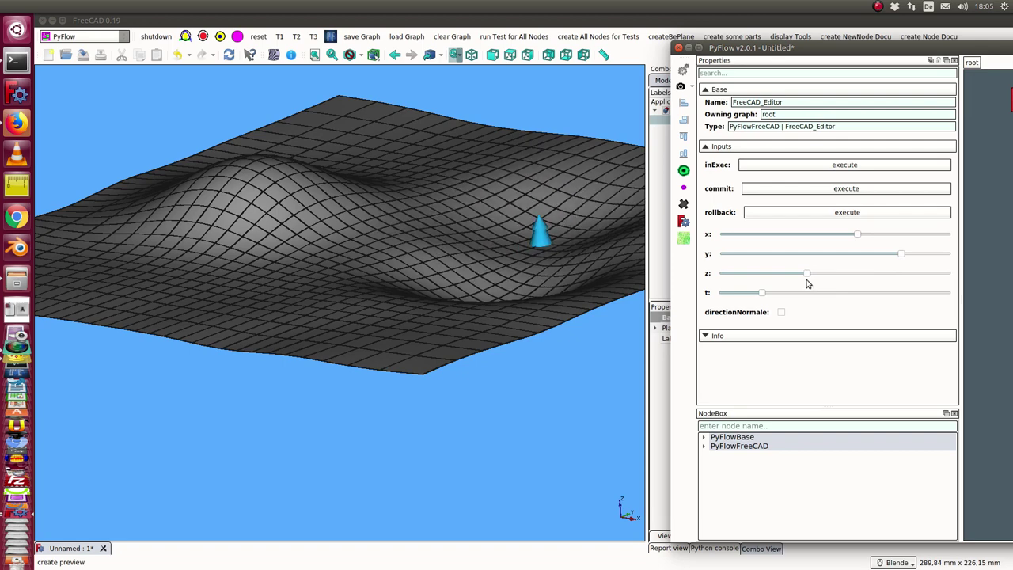
click(777, 193)
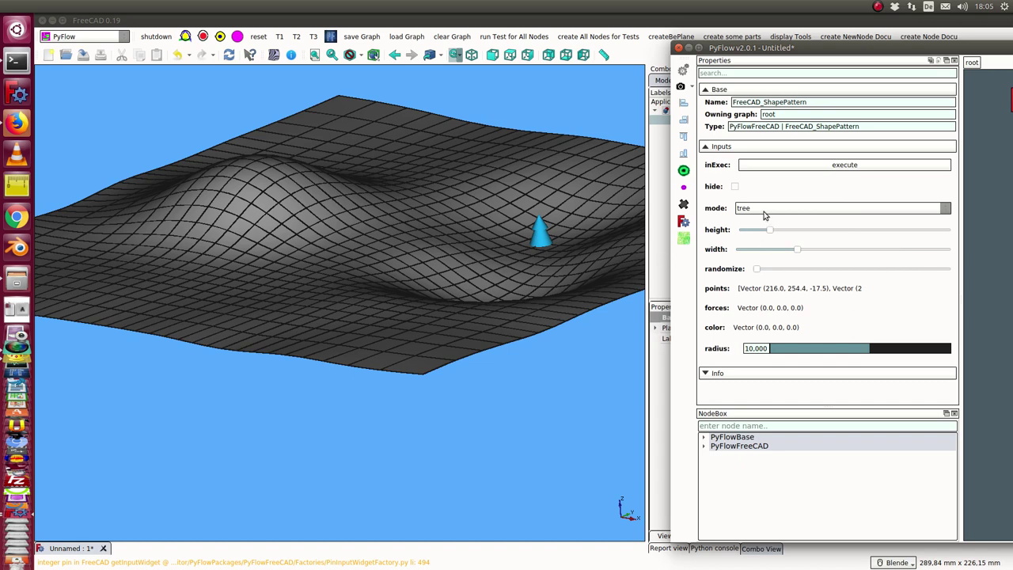
Step: Set the ShapePattern mode to sphere, reduce its width to radius 10, and view the wavy surface
click(765, 212)
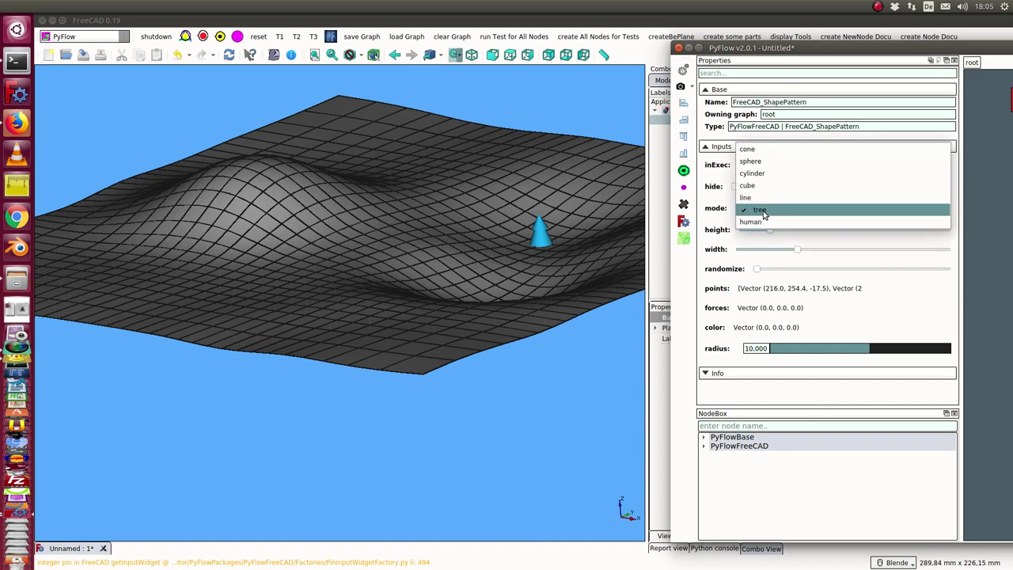
click(764, 163)
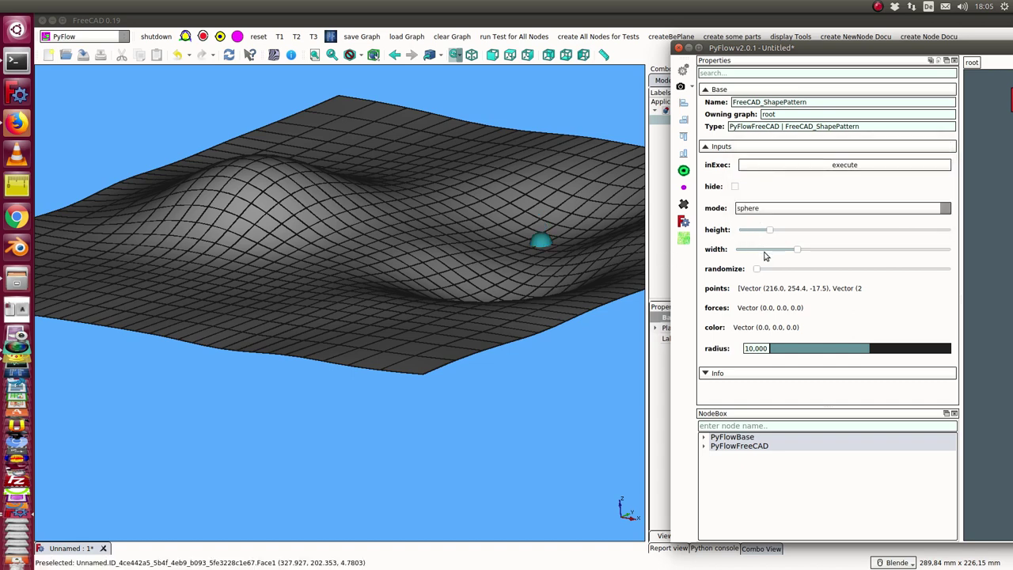
click(765, 251)
drag(765, 251, 754, 252)
middle_drag(491, 410, 377, 430)
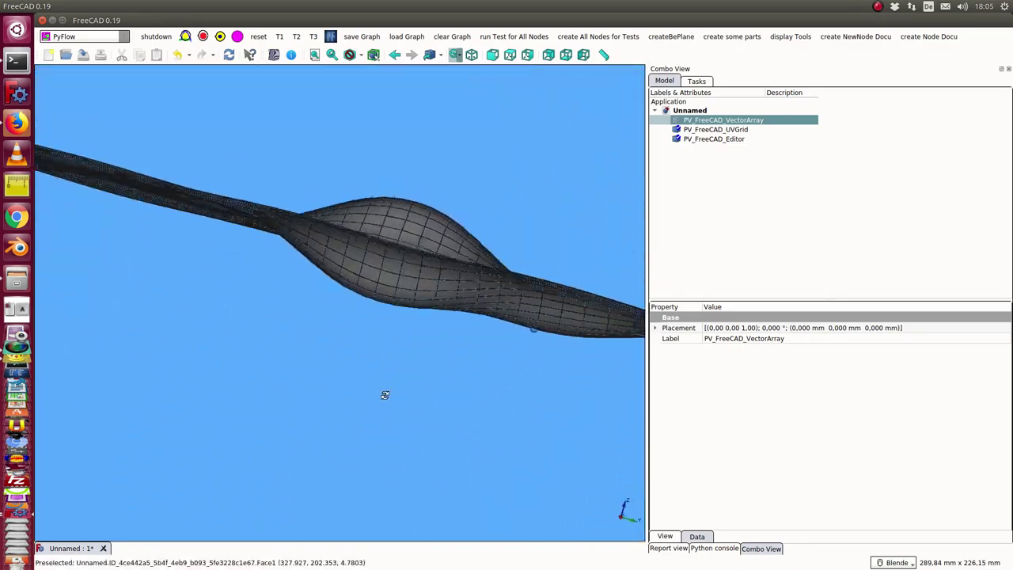
mouse_move(395, 392)
middle_down()
mouse_move(538, 329)
mouse_move(549, 208)
mouse_move(473, 243)
middle_up()
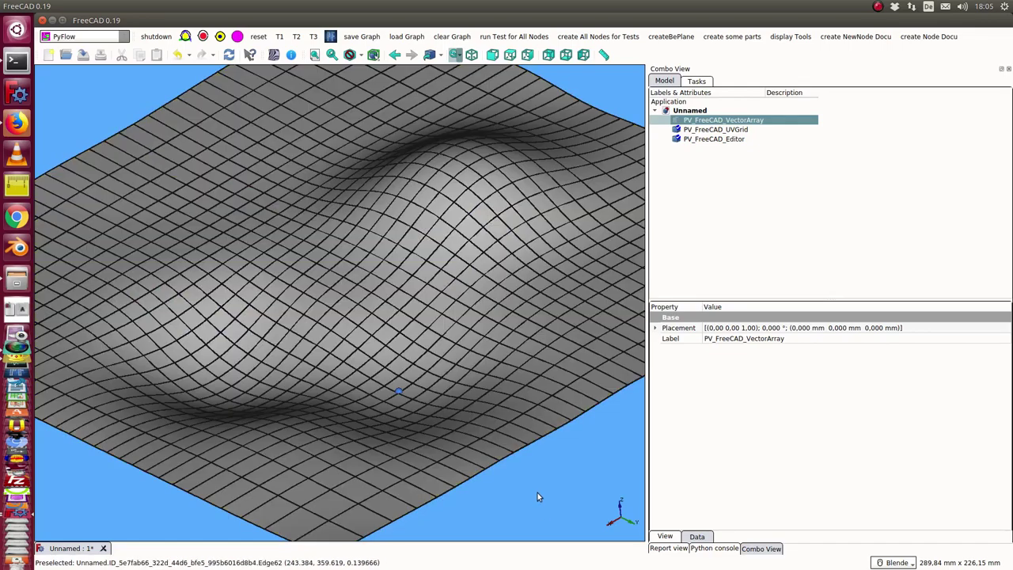
scroll(506, 471, down, 3)
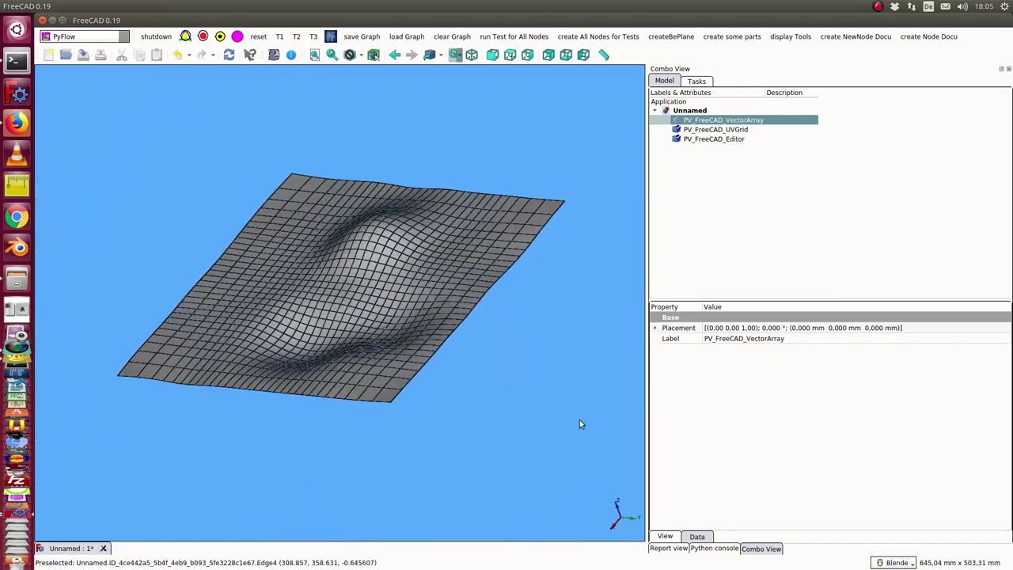
Step: Show GeomInfo for PV_FreeCAD_Editor: degree 3 x 3, 10 x 10 poles, C2 continuity
click(716, 130)
click(715, 139)
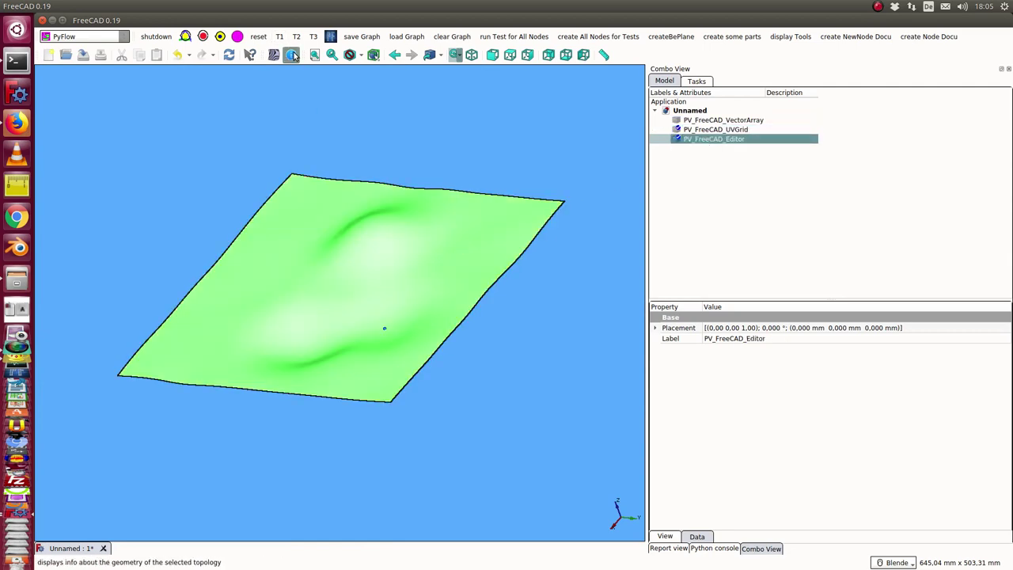
click(290, 55)
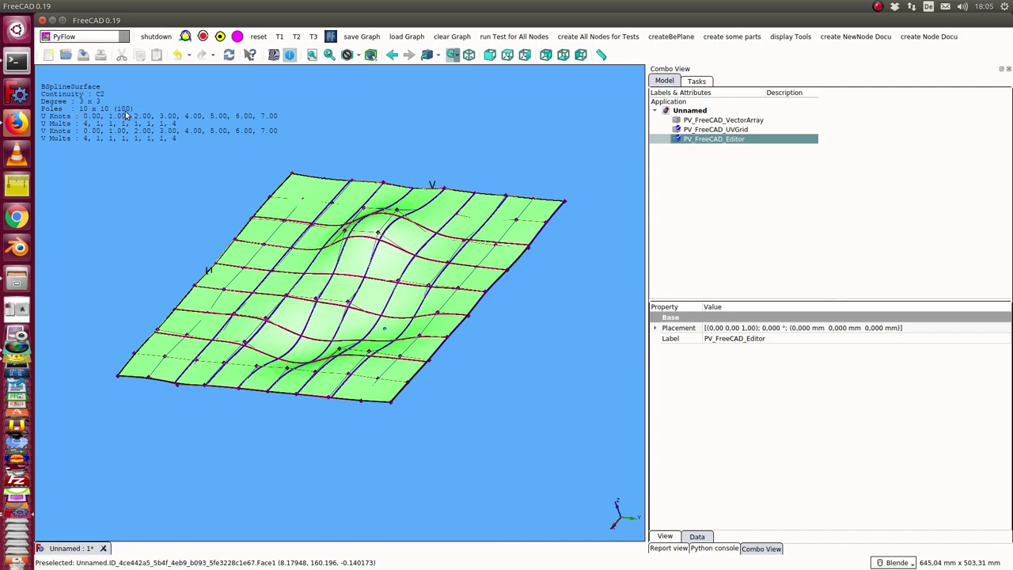
middle_drag(157, 188, 373, 502)
middle_drag(470, 514, 408, 407)
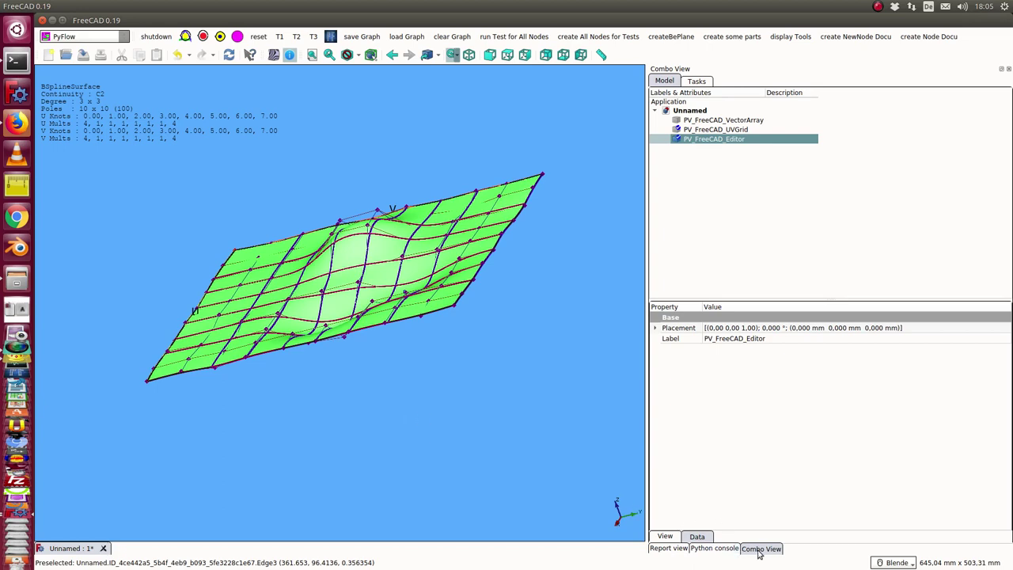
Step: Open the Report view, widen it with the splitter, and scroll up through the recompute log
click(670, 548)
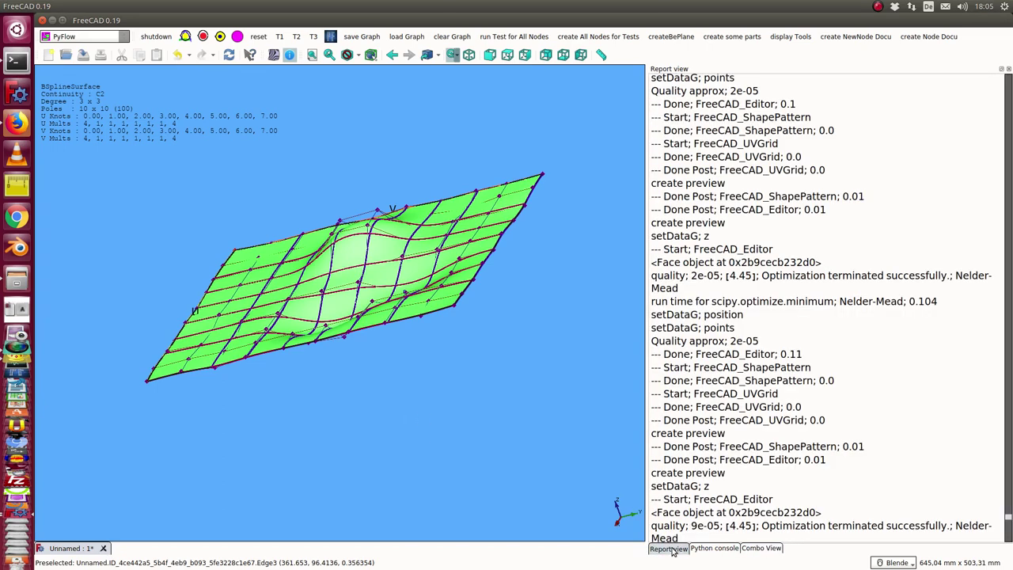
drag(646, 291, 457, 290)
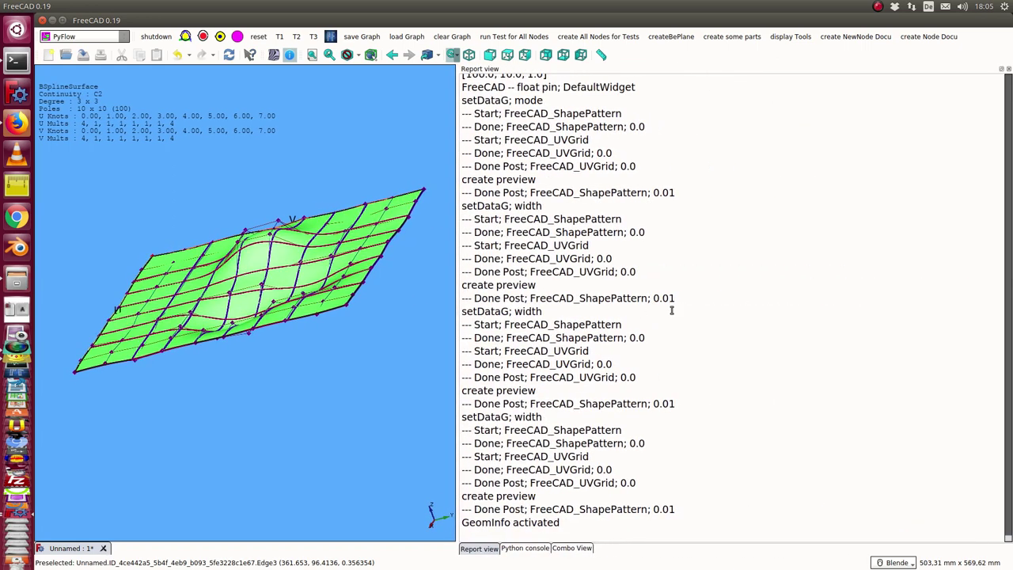
scroll(680, 350, up, 7)
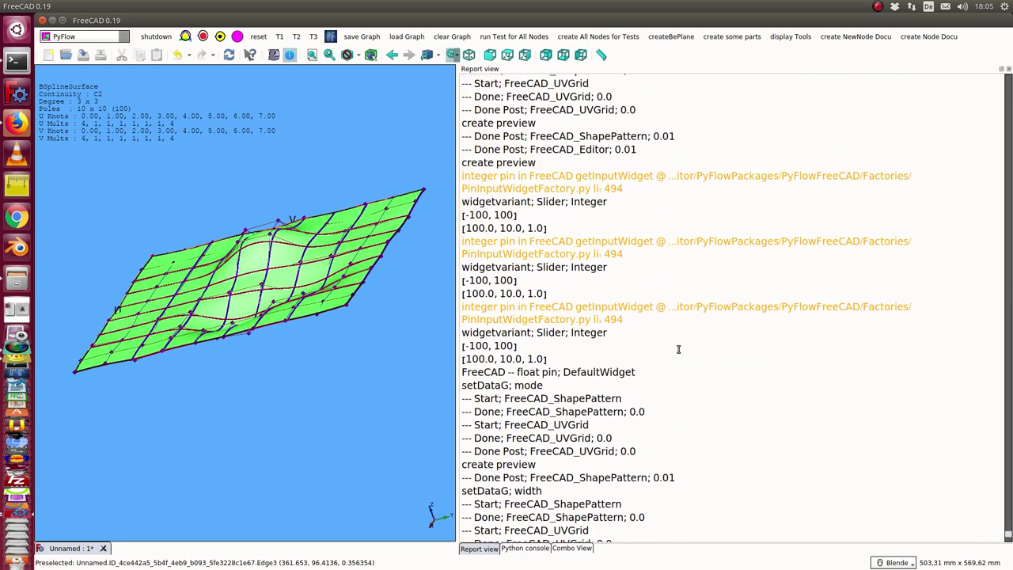
scroll(679, 350, up, 9)
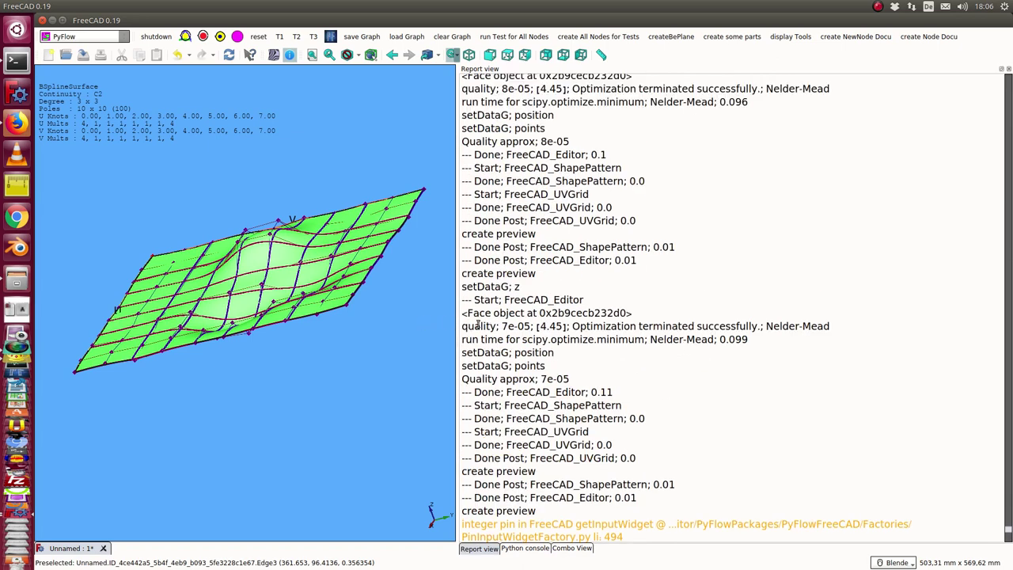
scroll(531, 334, up, 1)
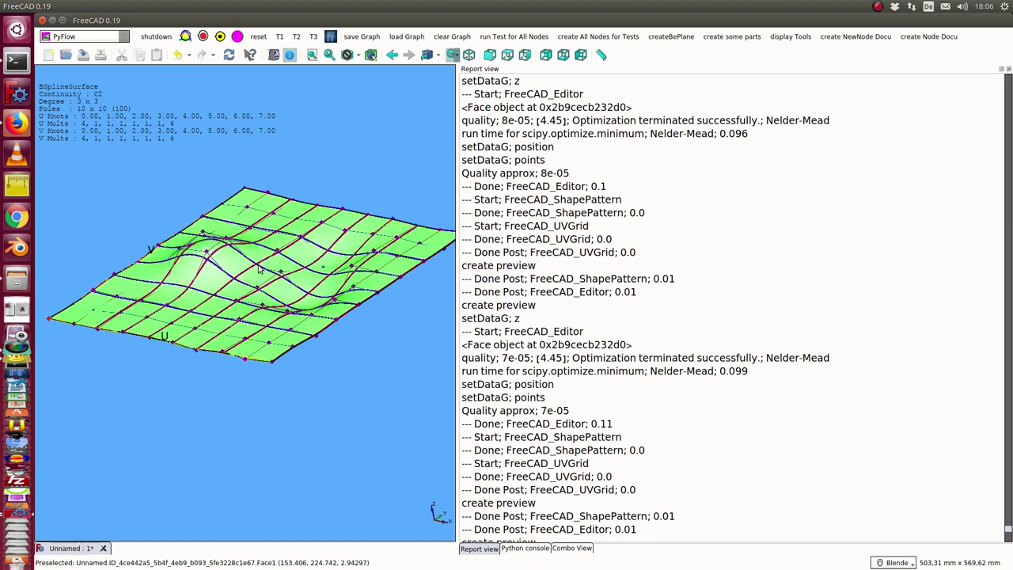
Step: Select the surface from top-down and isometric angles, then highlight the scipy.optimize.minimum log text
middle_drag(377, 347, 281, 377)
click(277, 376)
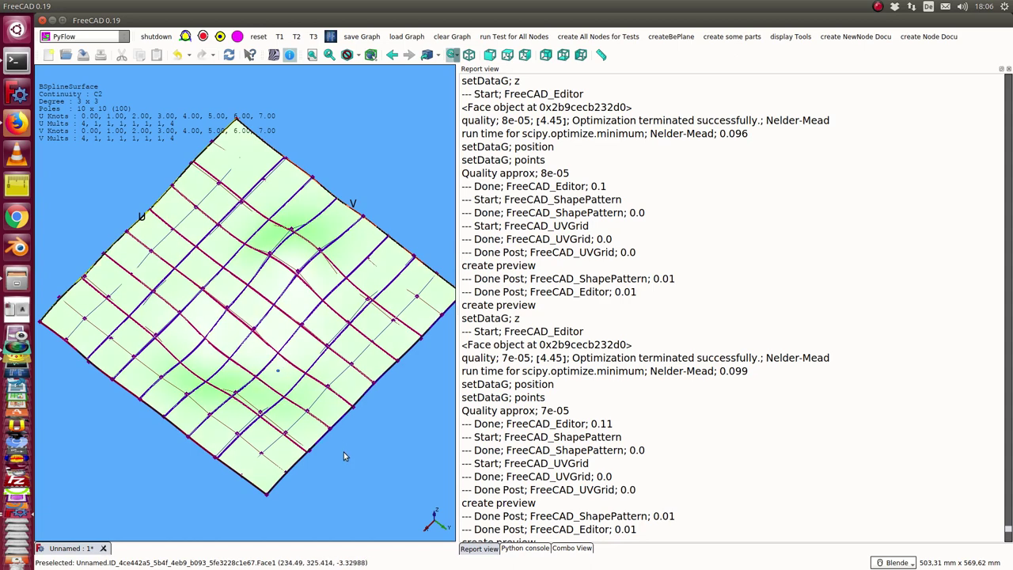
middle_drag(344, 452, 328, 404)
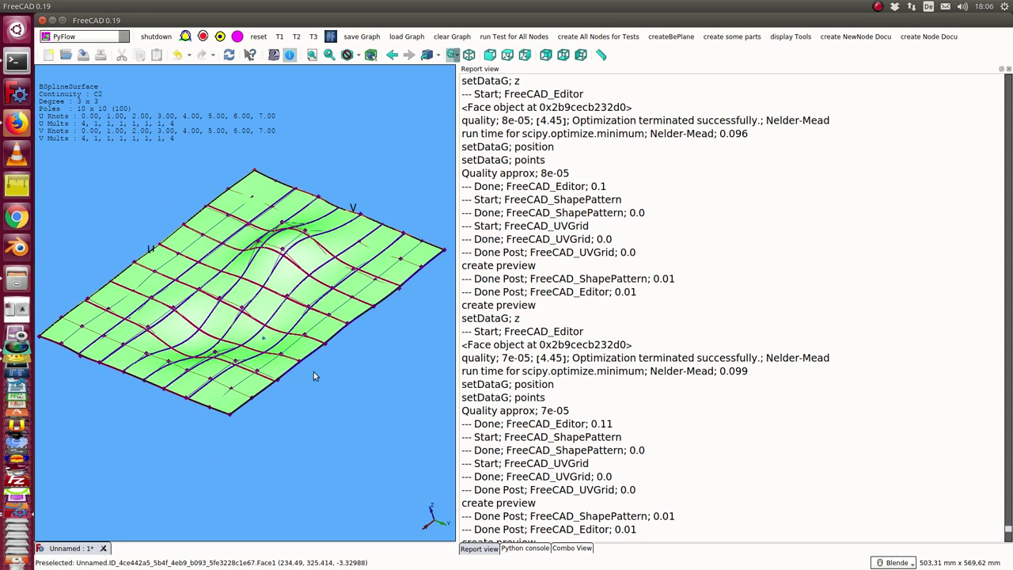
click(265, 340)
drag(522, 372, 646, 378)
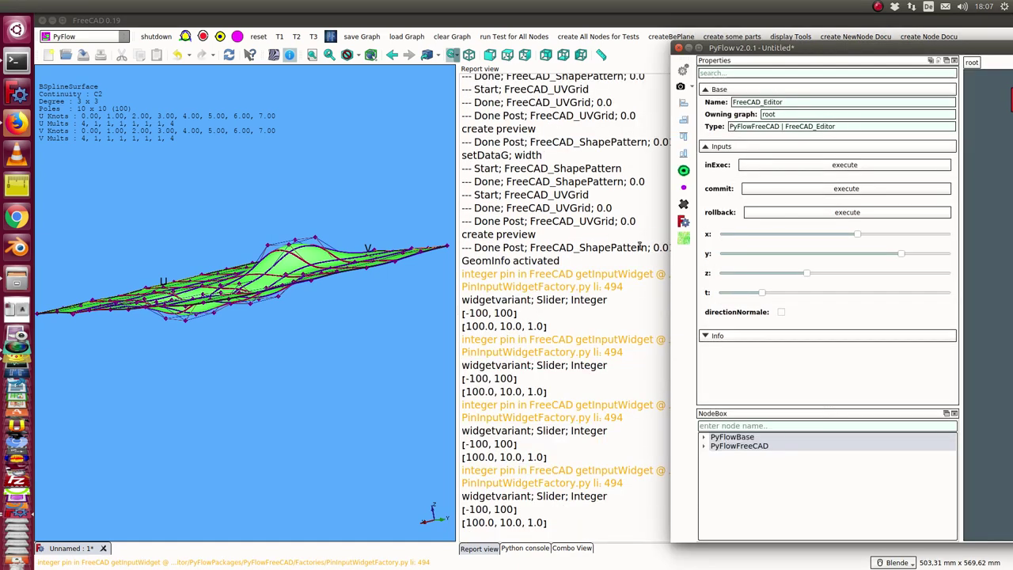
Step: Turn off GeomInfo, then raise the editor's z and t values to grow the bump into a tall peak
click(290, 54)
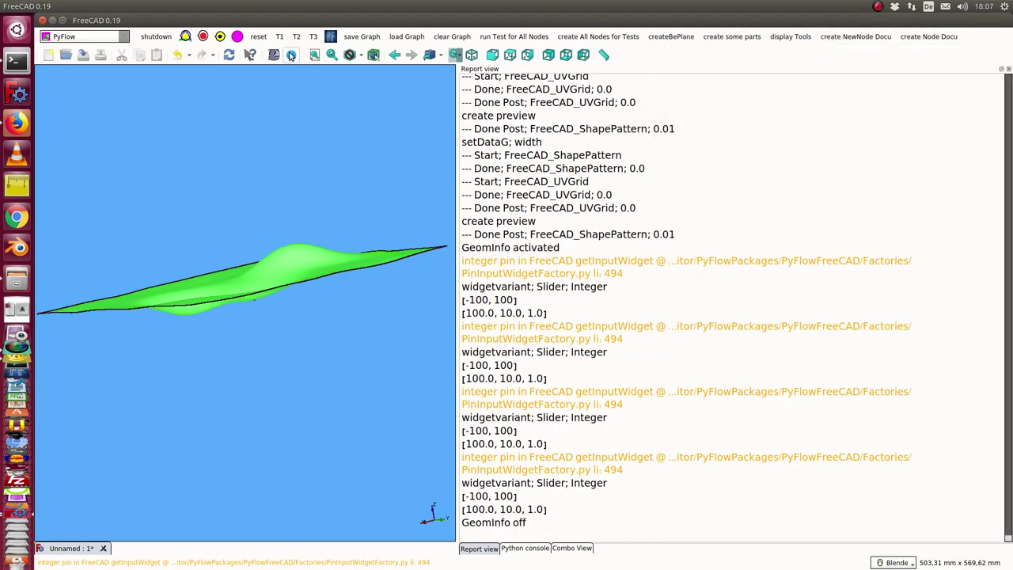
key(alt+Tab)
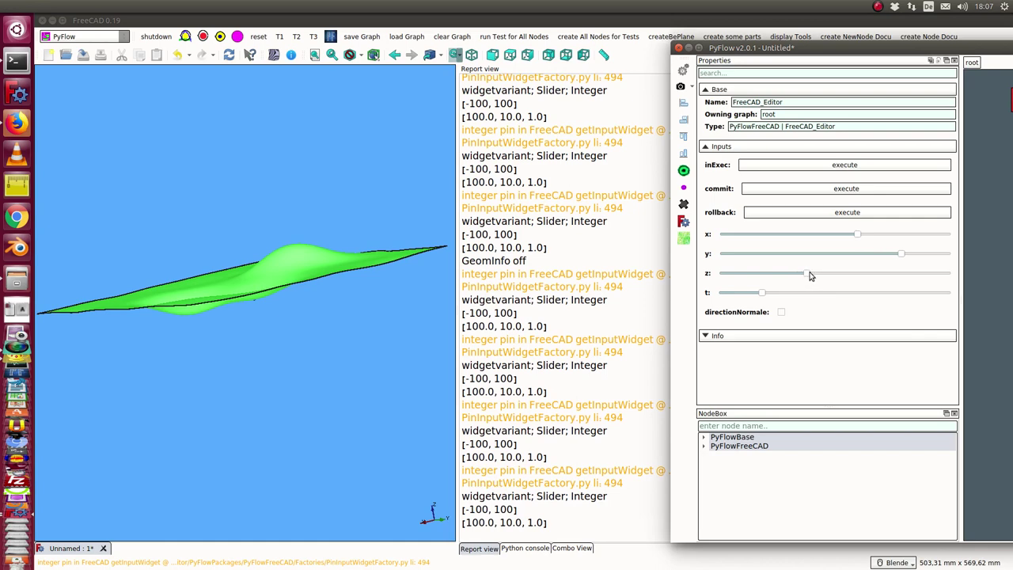
drag(811, 275, 929, 275)
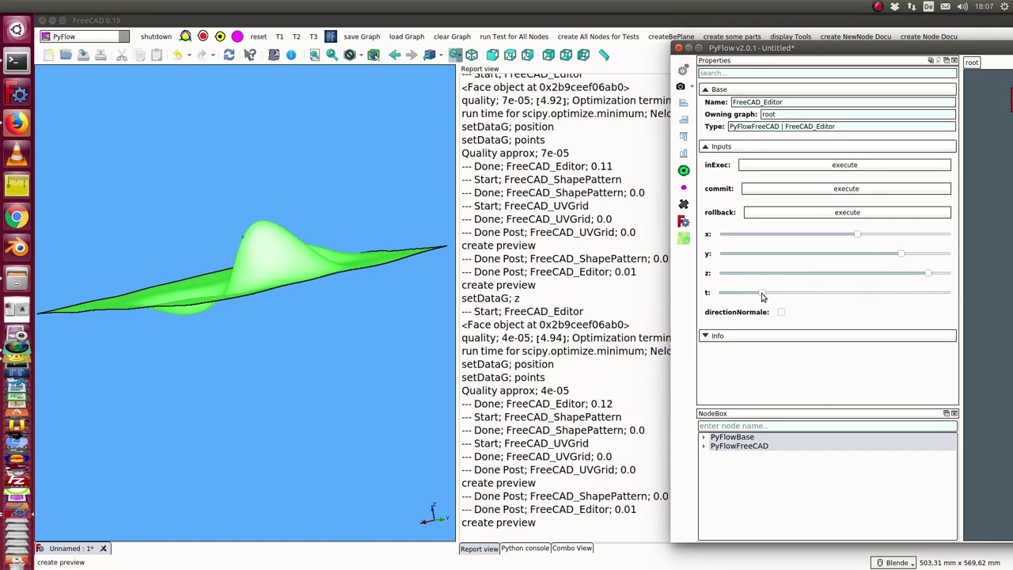
drag(763, 296, 855, 298)
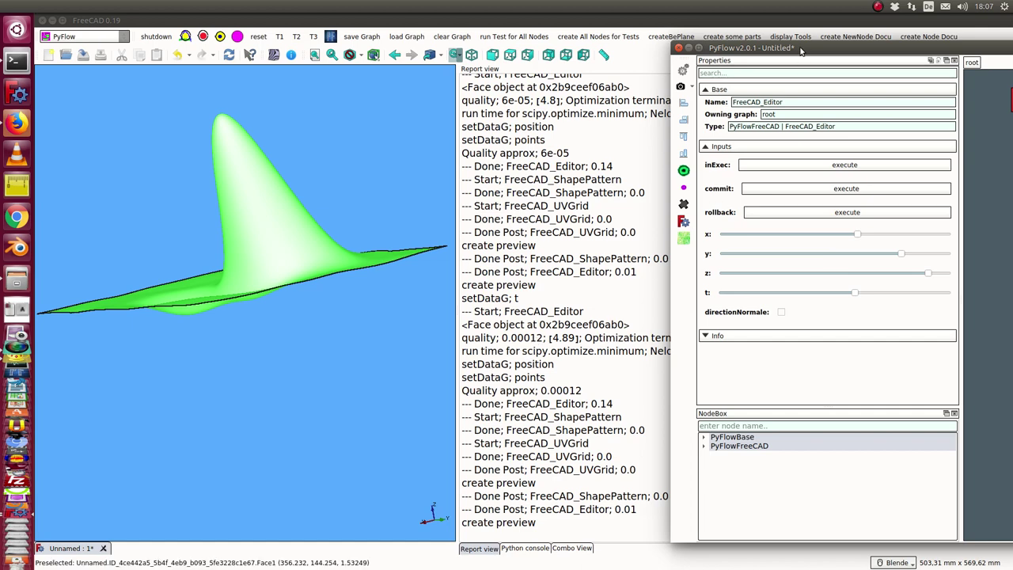
drag(802, 49, 831, 89)
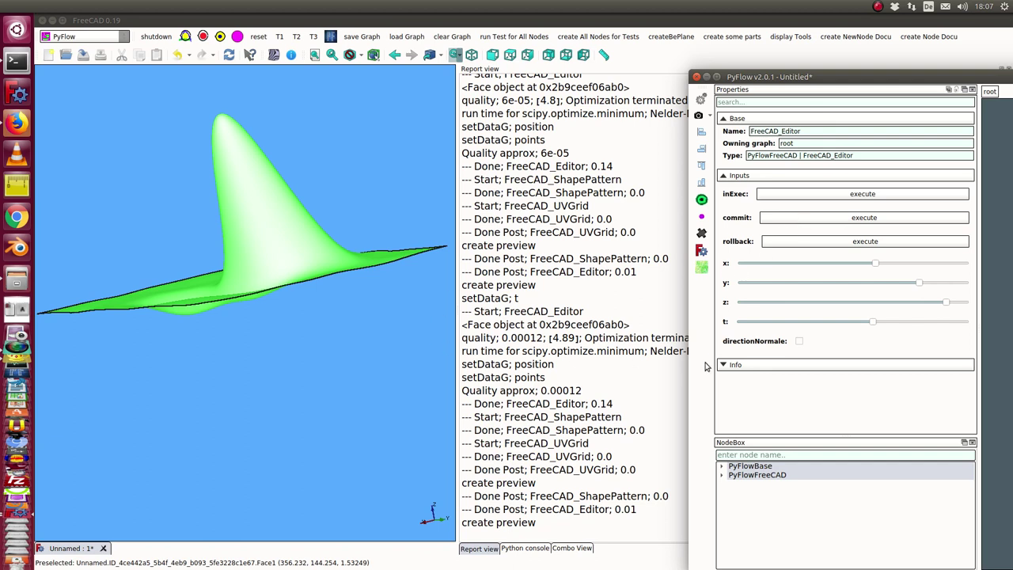
Step: Lower the editor's t and y to add a smaller bump left of the peak, then roll back
click(780, 322)
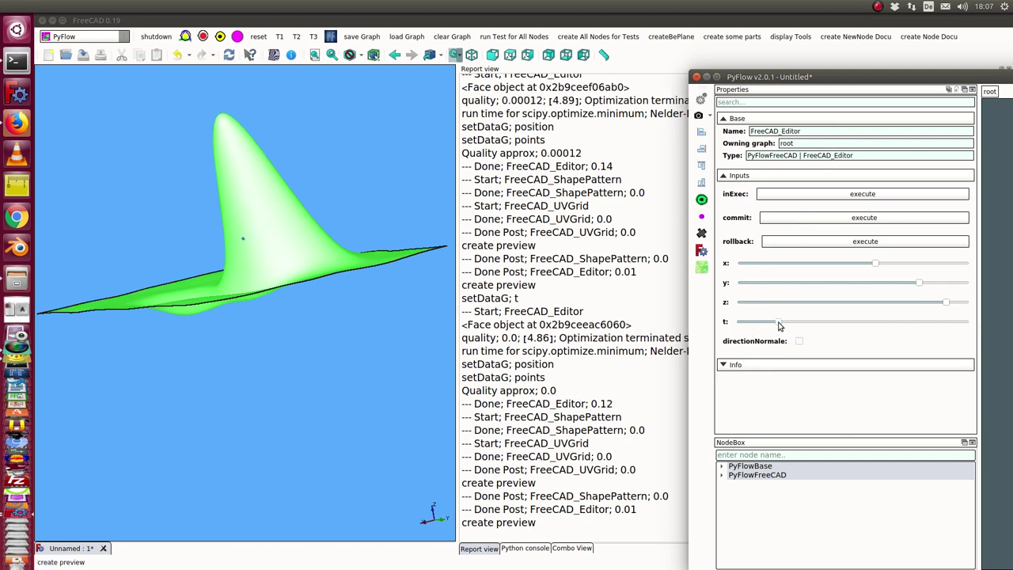
click(767, 283)
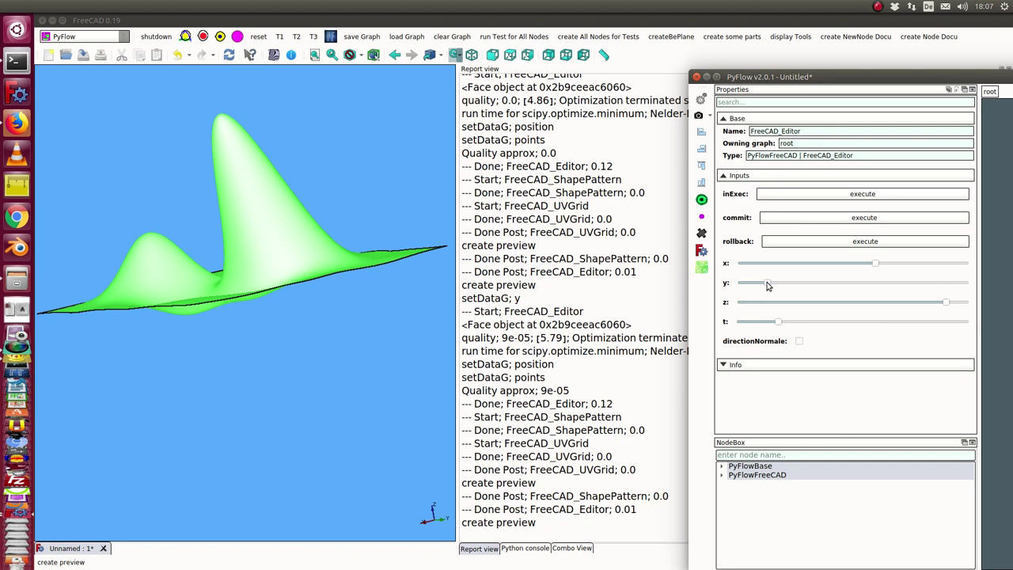
click(790, 242)
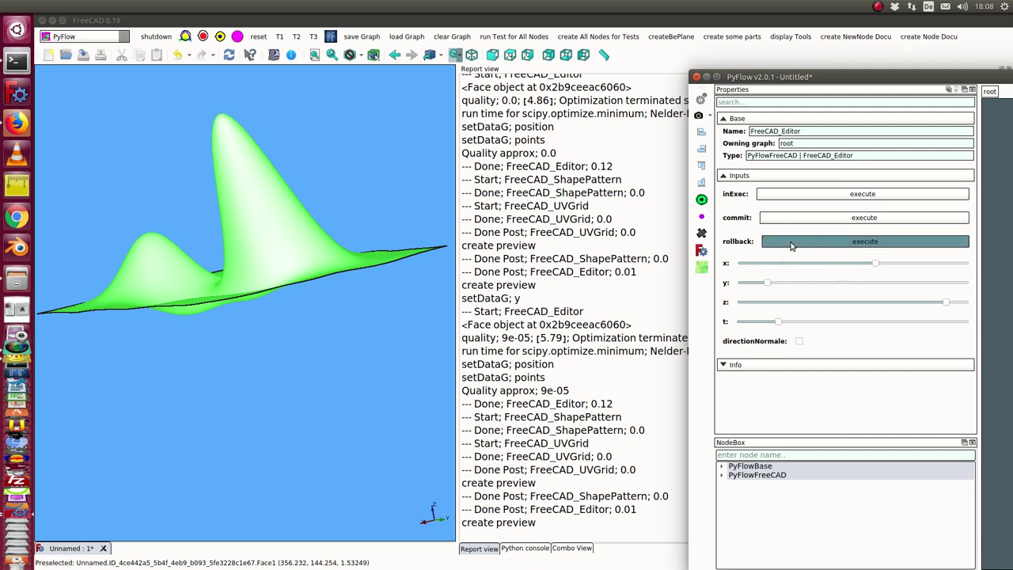
Step: Re-execute the editor to remove the tall peak, then raise t to reshape the bump into a curved ridge
click(819, 198)
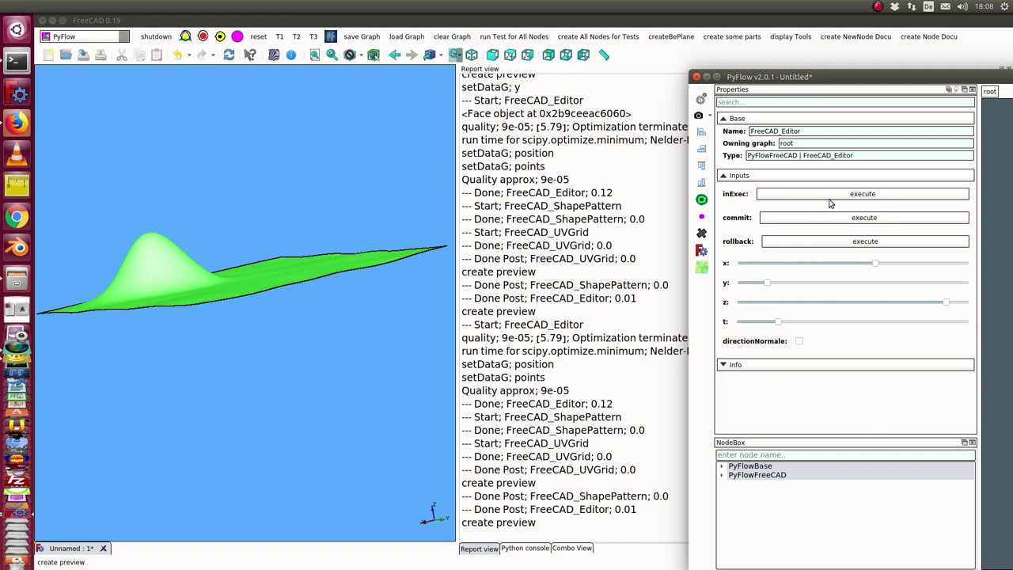
middle_drag(270, 326, 277, 348)
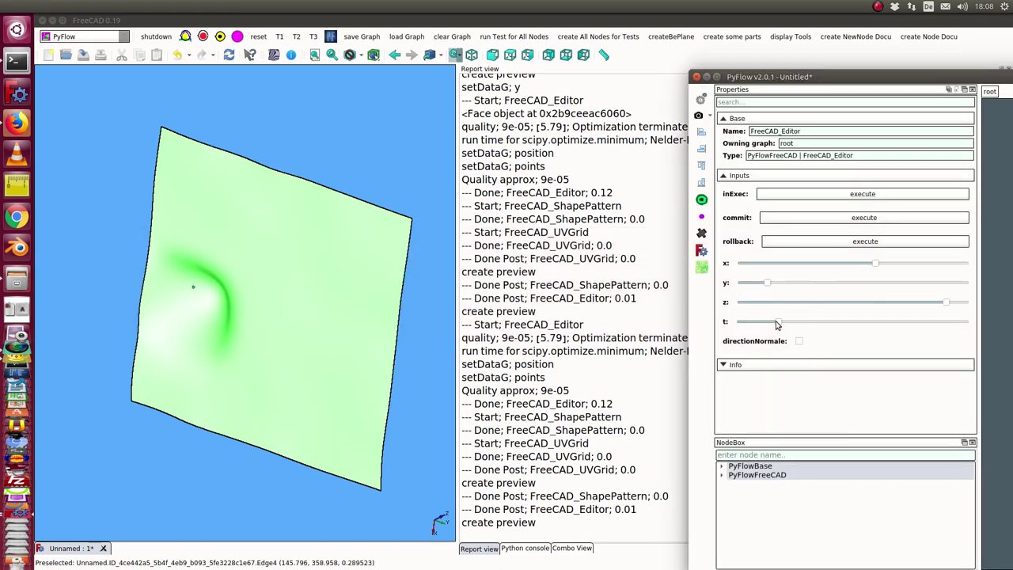
drag(778, 325, 829, 323)
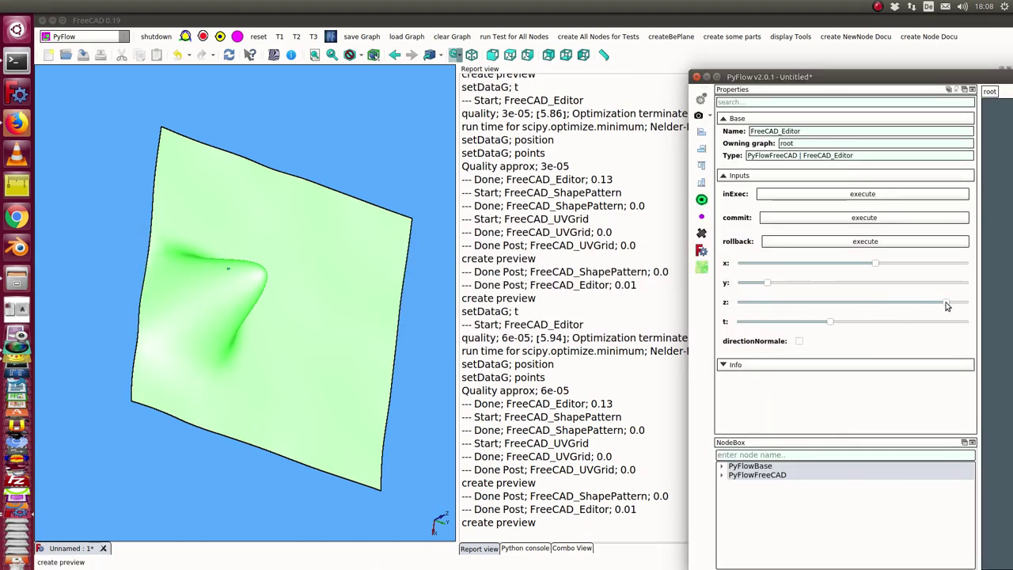